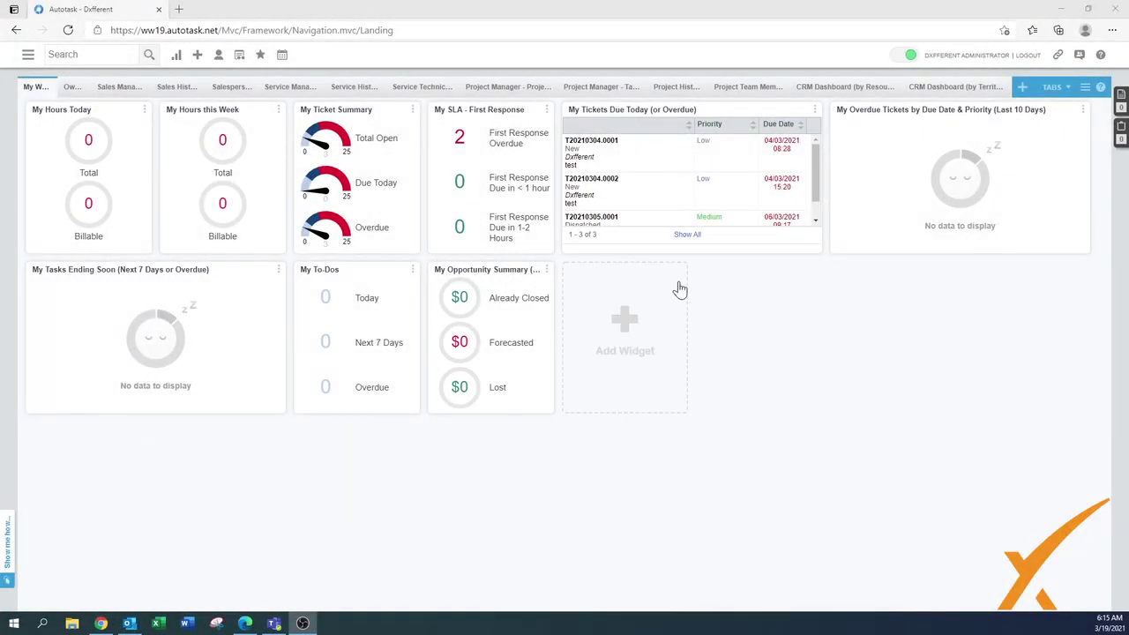
- Go through Admin > Finance, Accounting & Invoicing to the Tax Regions & Categories page
click(27, 55)
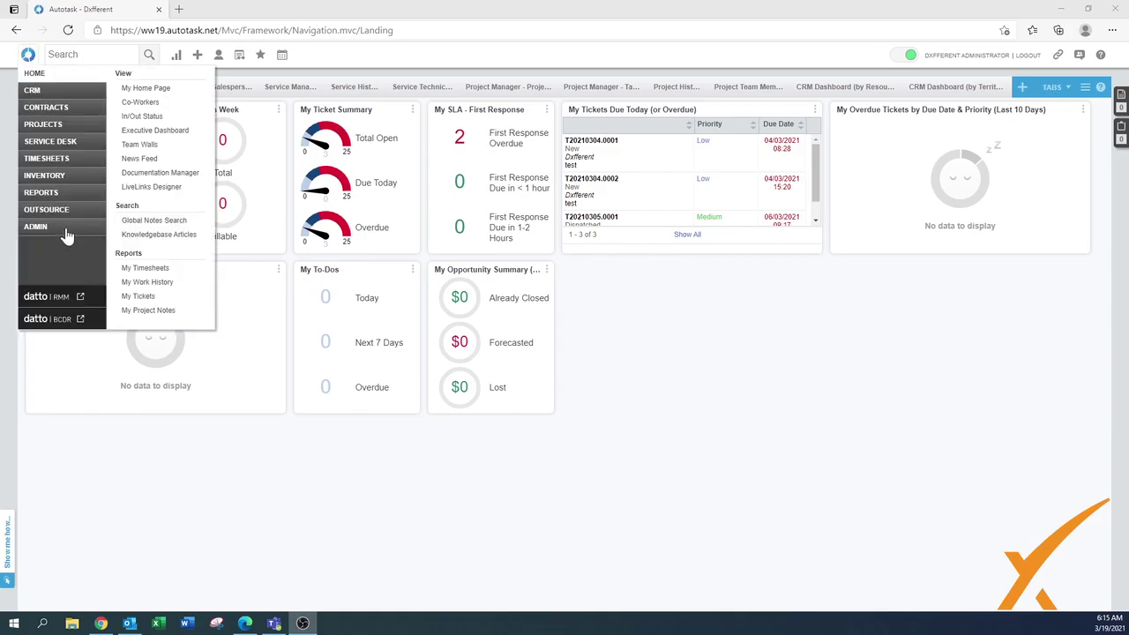
click(40, 227)
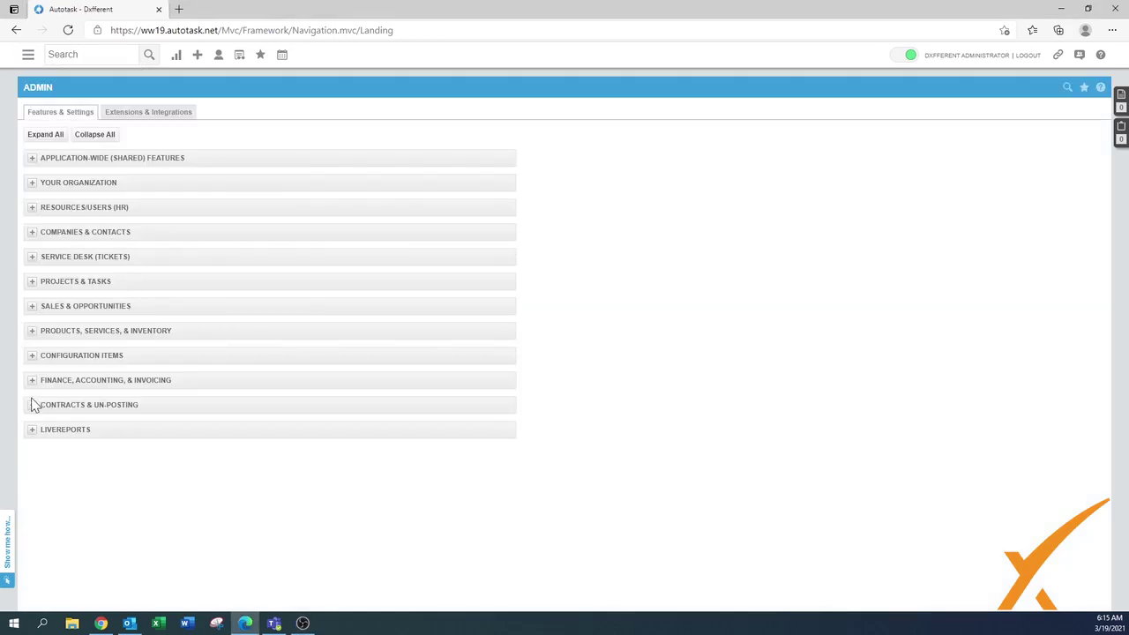
click(40, 387)
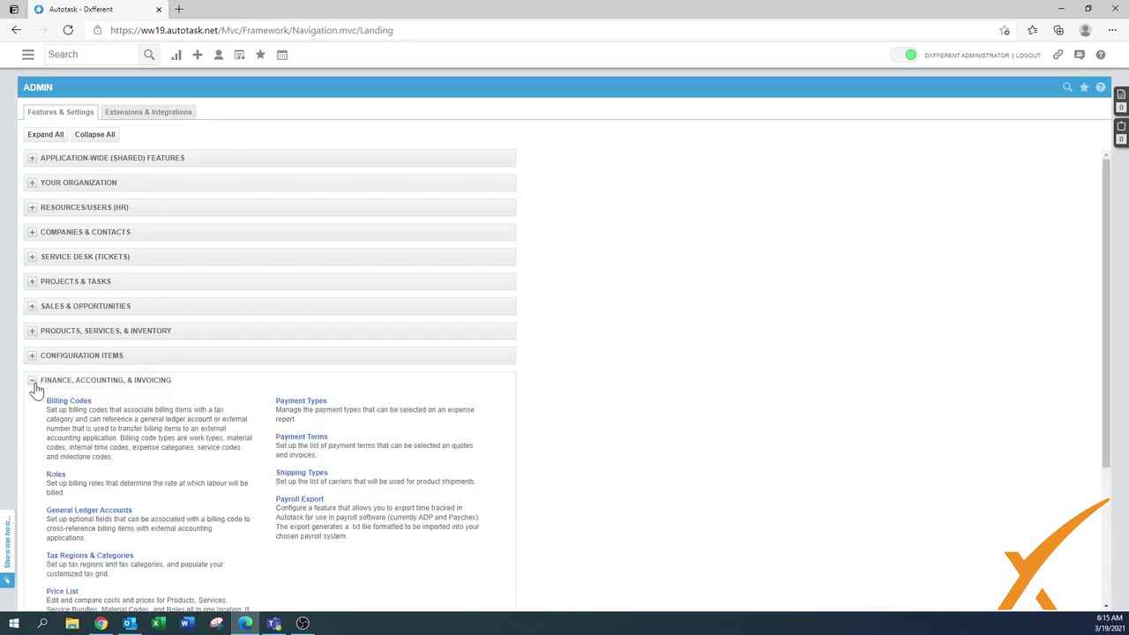
scroll(53, 392, down, 2)
click(80, 414)
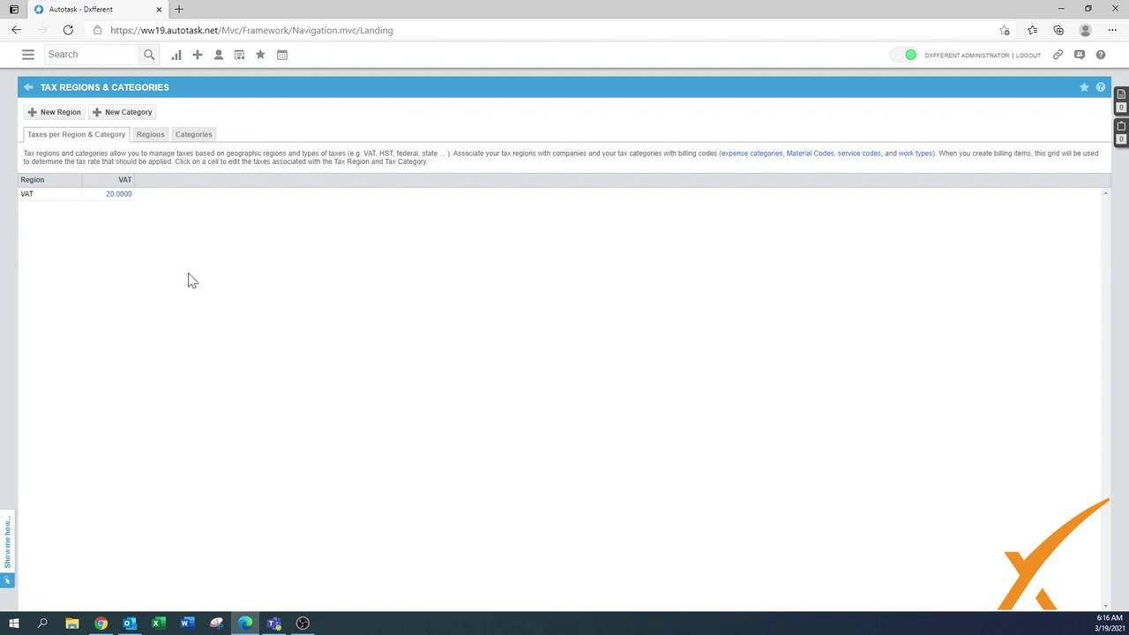
- Create tax regions High (as default), Low and Export on the Regions tab
click(149, 137)
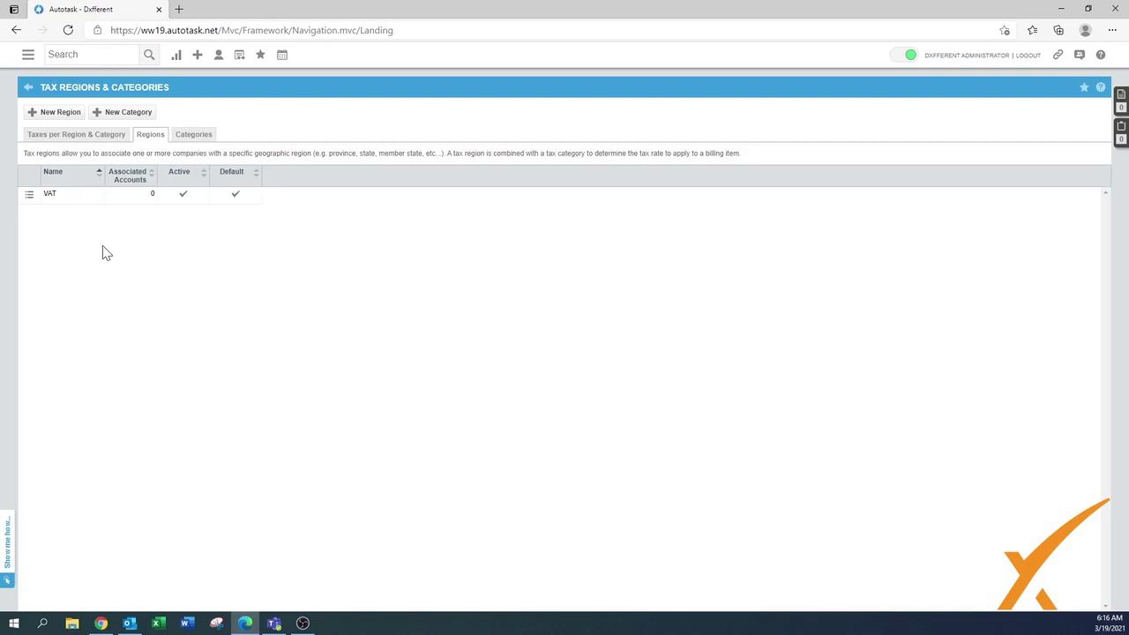
click(55, 112)
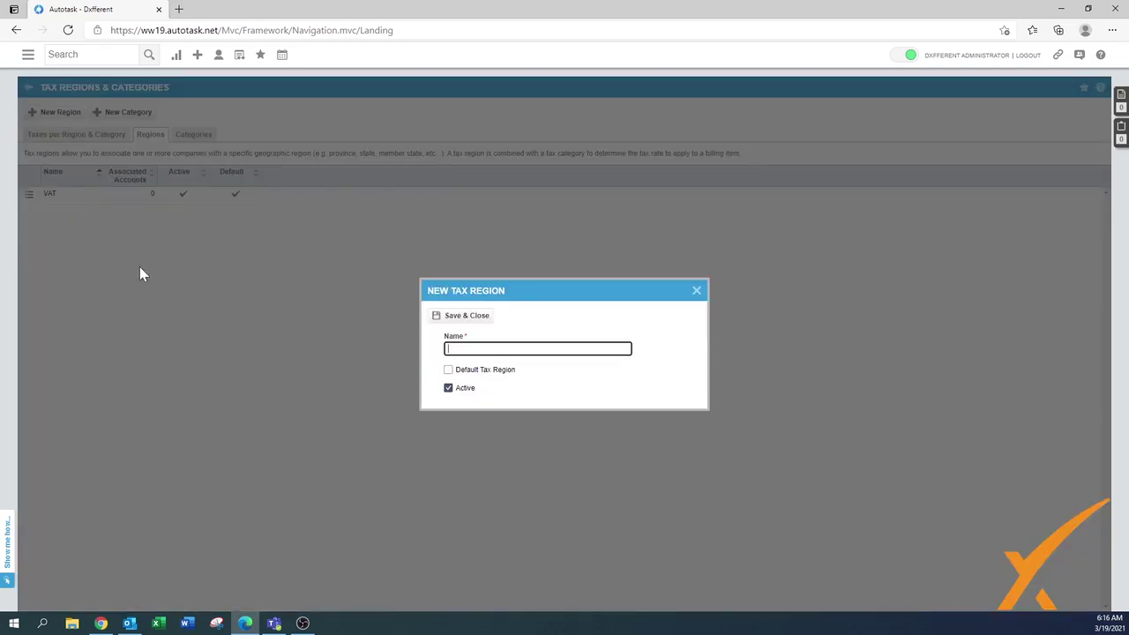
text(High)
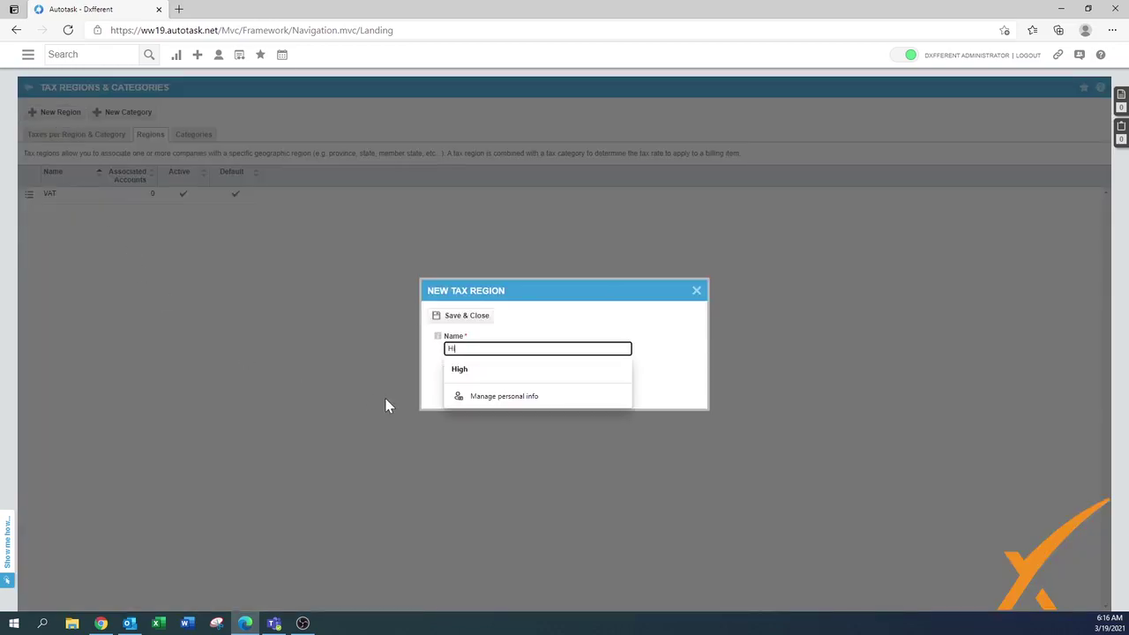
click(501, 324)
click(449, 370)
click(551, 331)
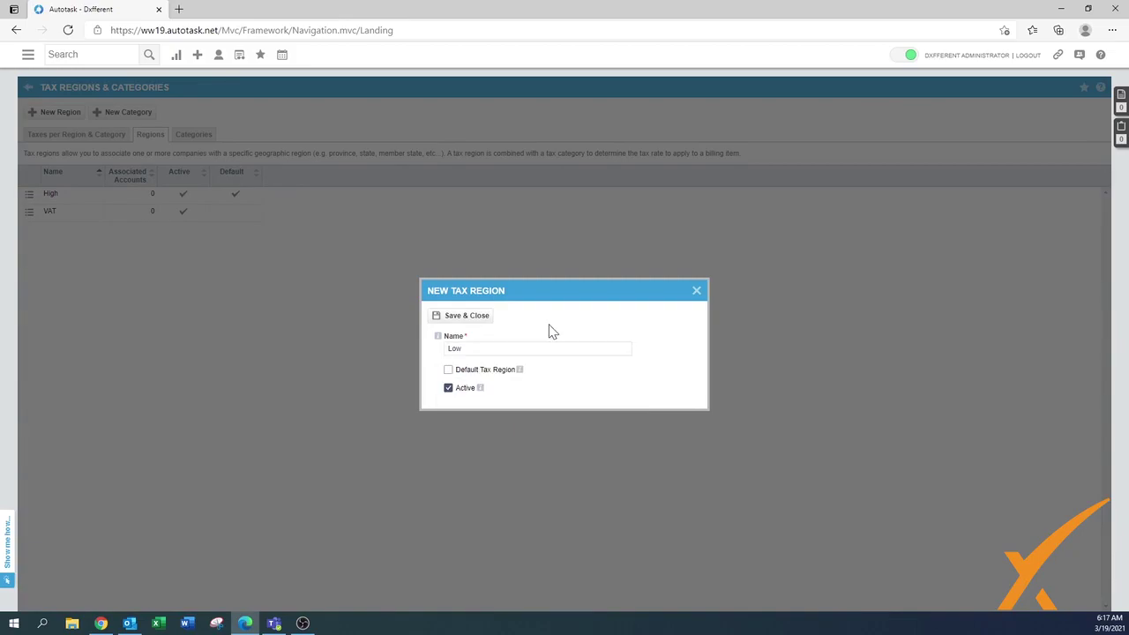
click(464, 316)
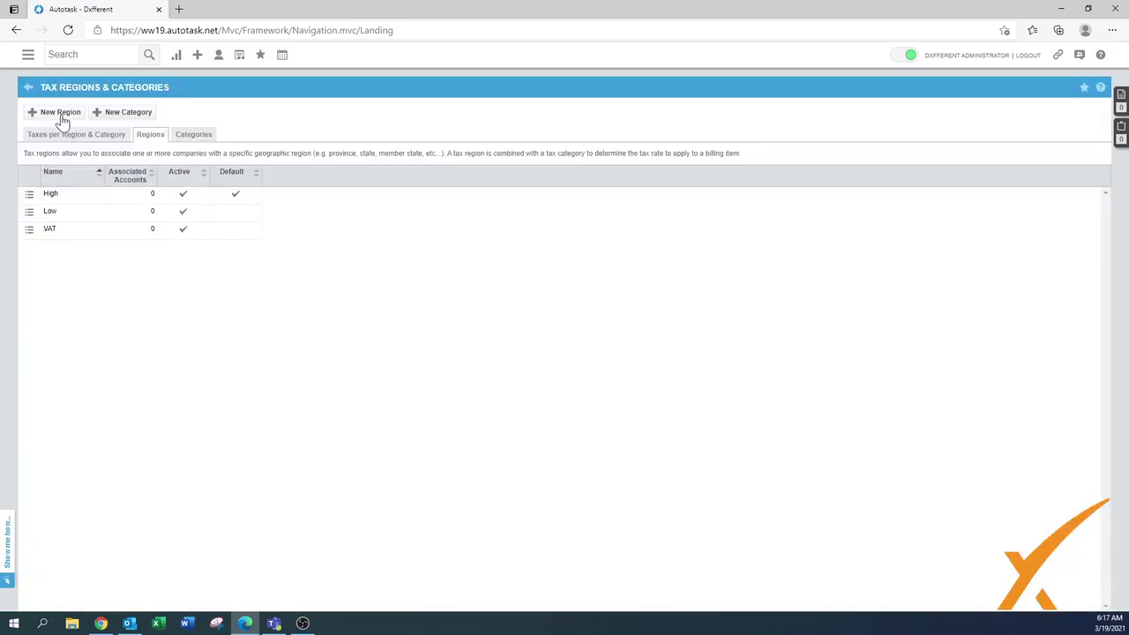
click(58, 113)
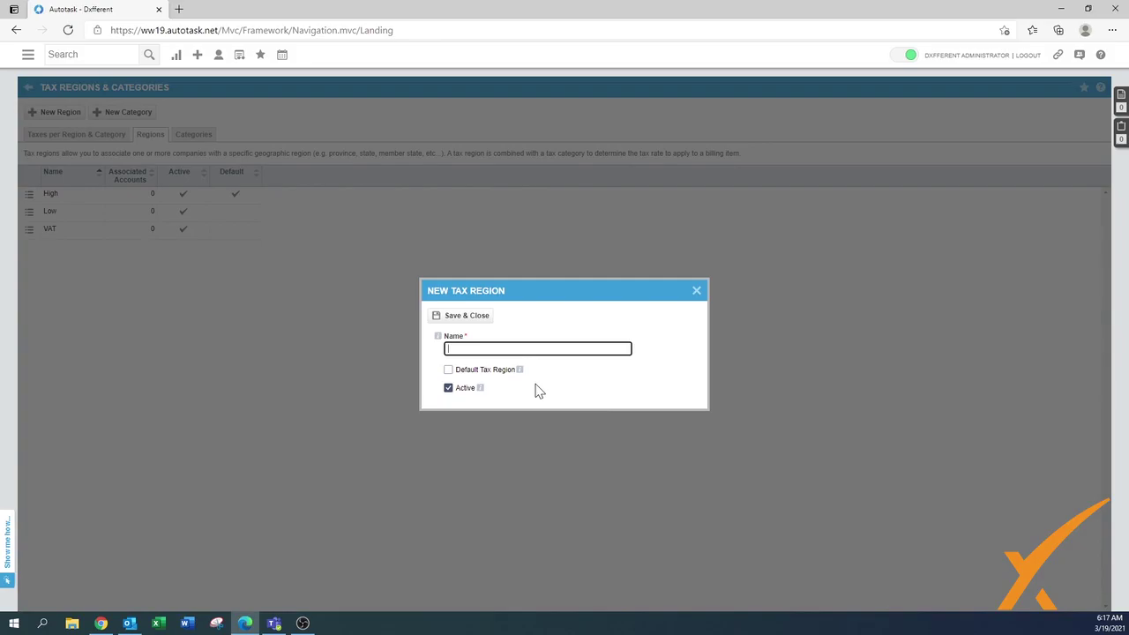
text(Export)
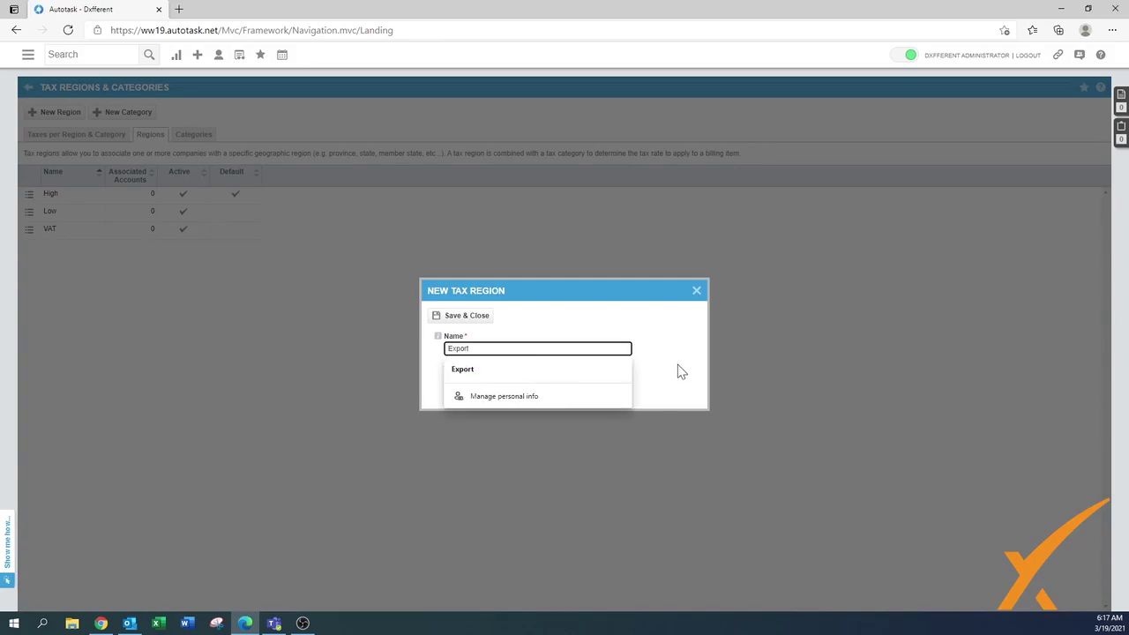
click(460, 315)
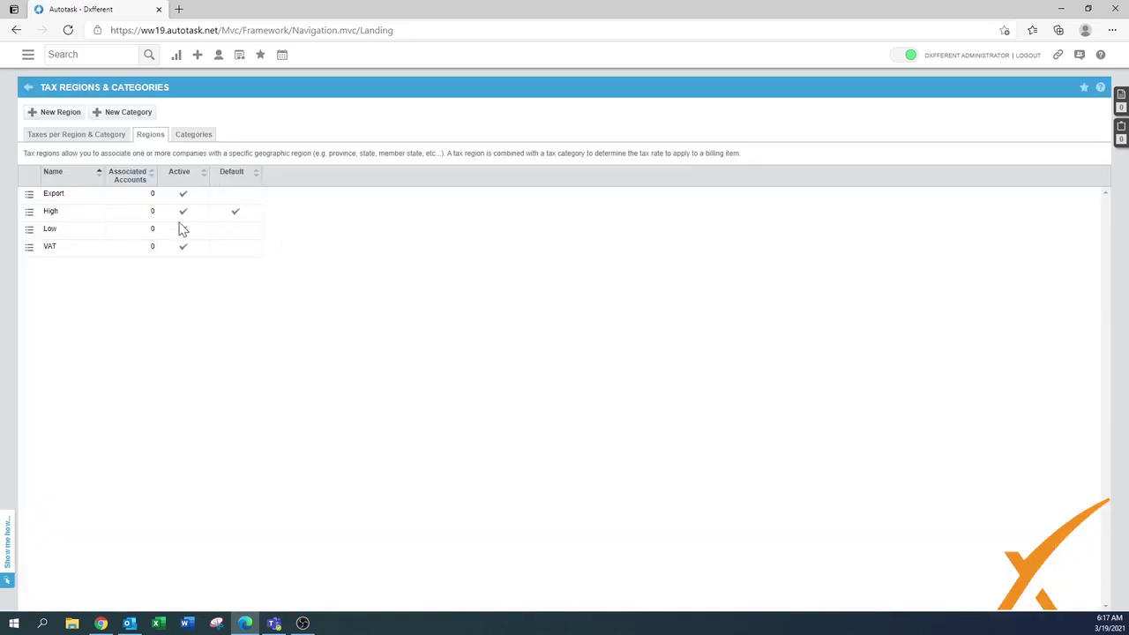
- Edit the VAT region to make it inactive and save
click(30, 249)
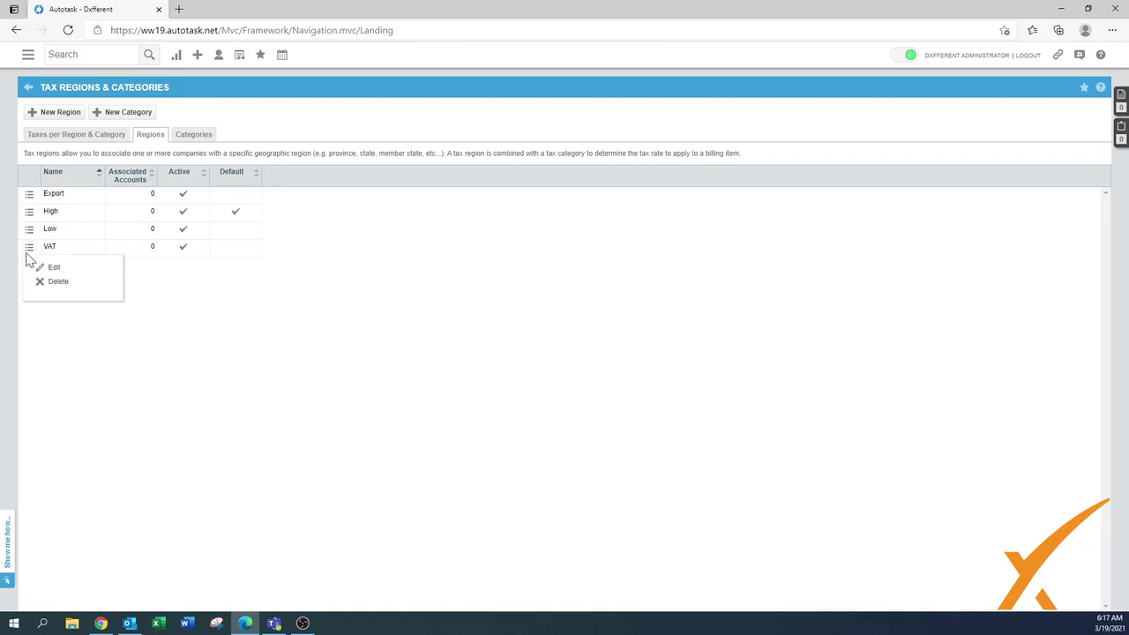
click(53, 269)
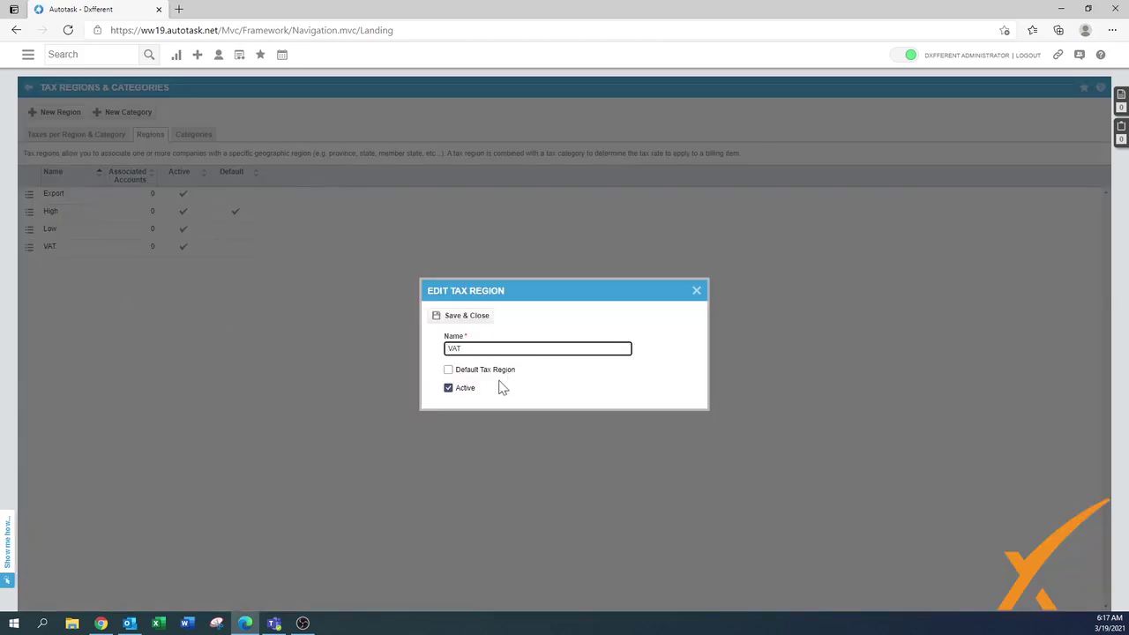
click(449, 389)
click(454, 318)
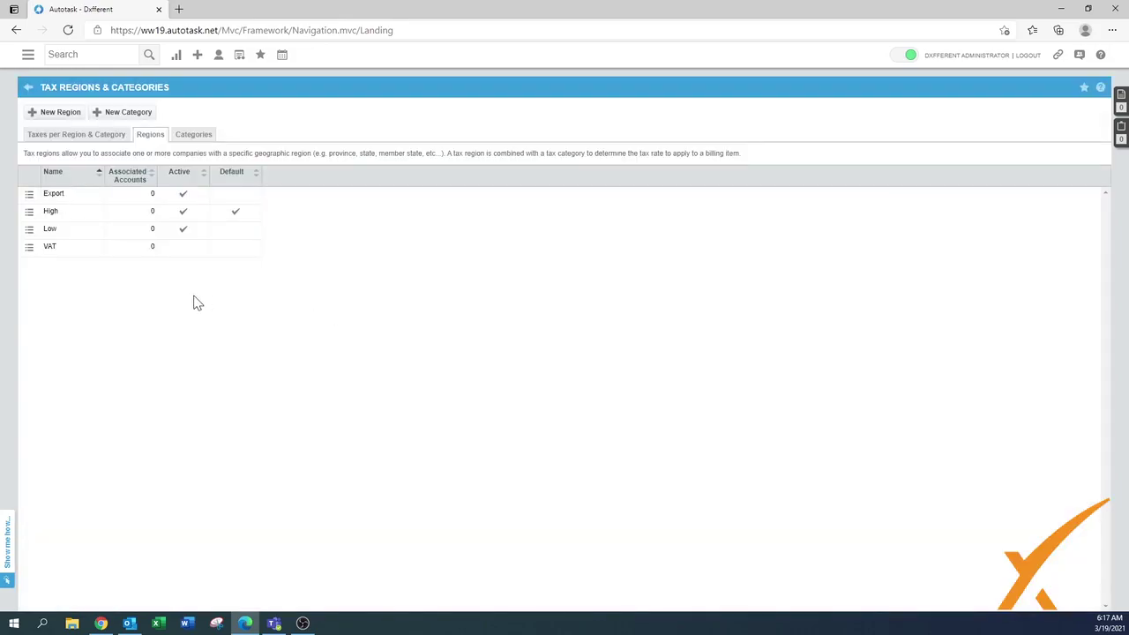
- Create a tax category named High with material codes Shipping and Taxable Products, and save it
click(190, 138)
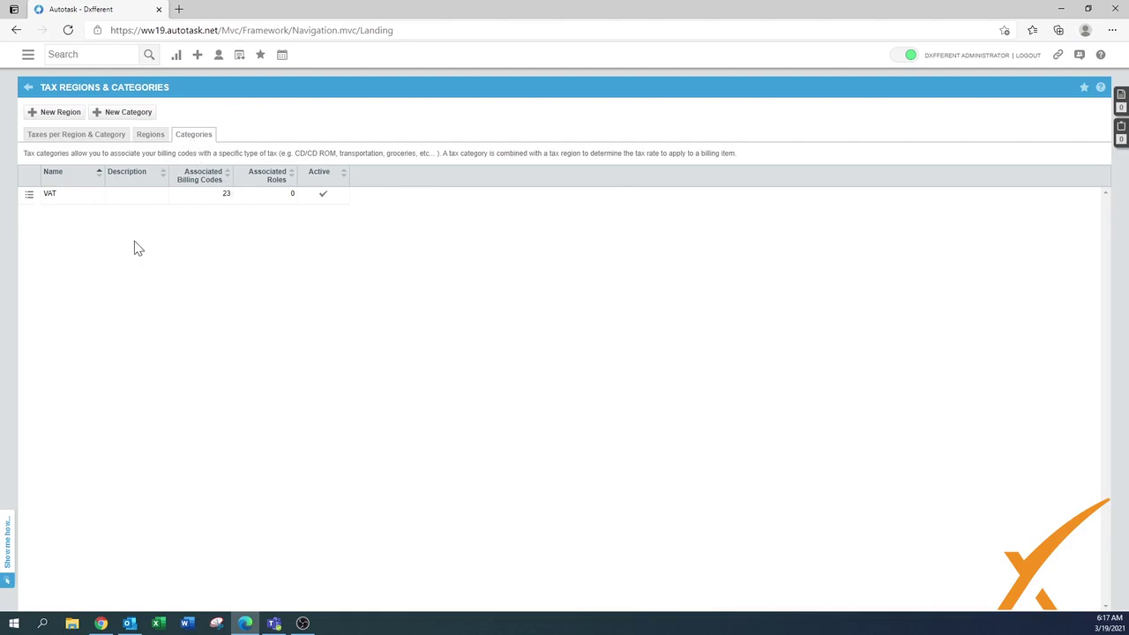
click(125, 115)
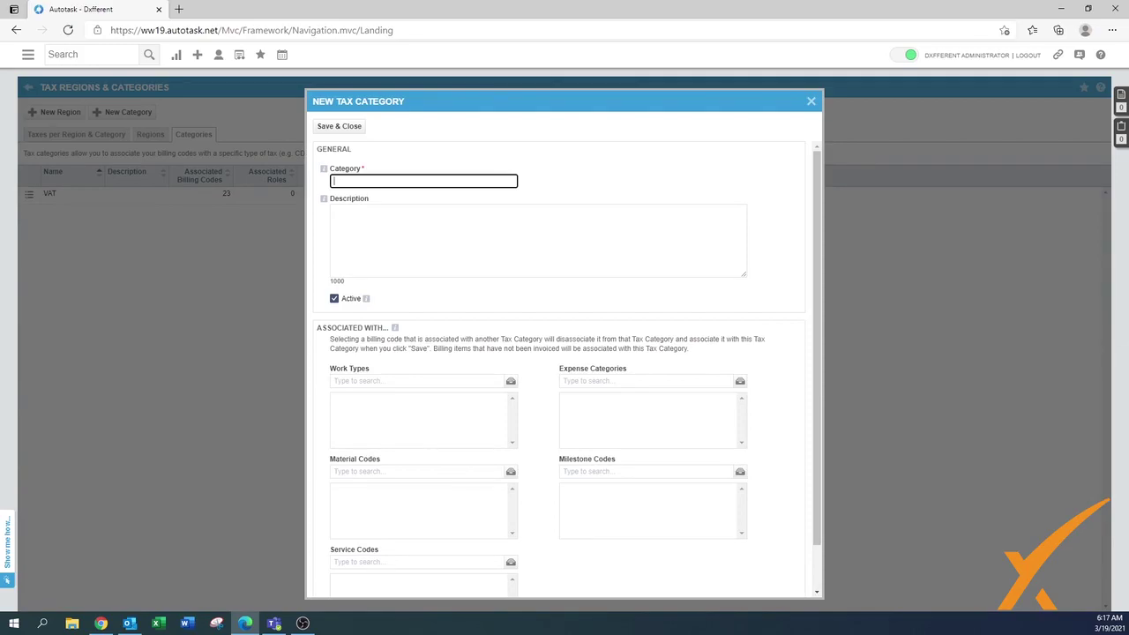
text(High)
scroll(419, 418, down, 1)
click(512, 424)
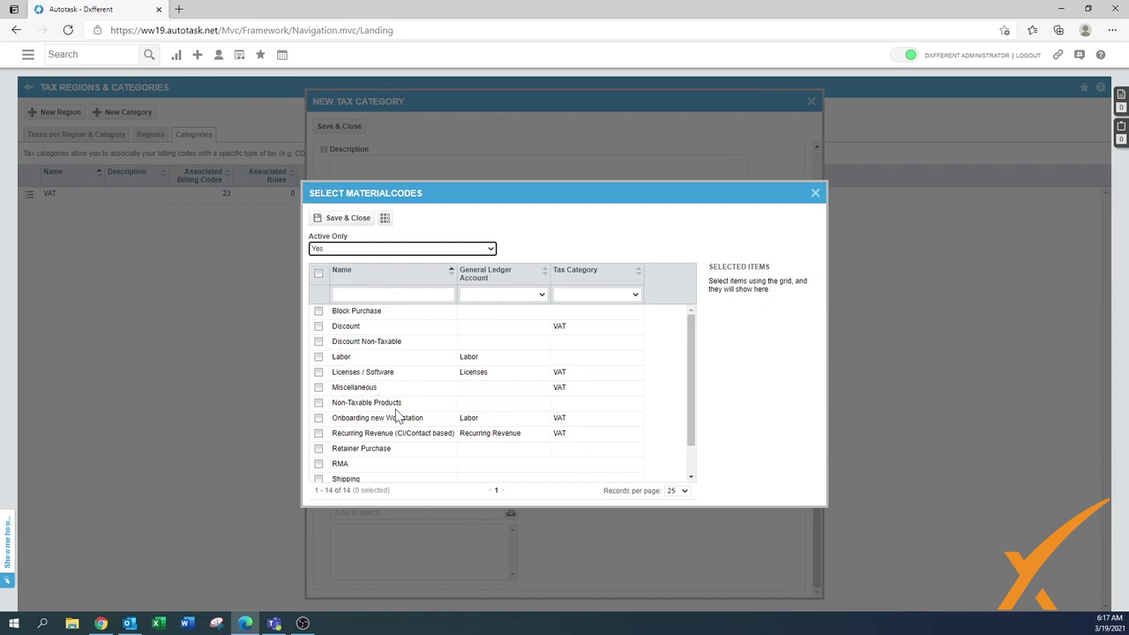
scroll(384, 461, down, 1)
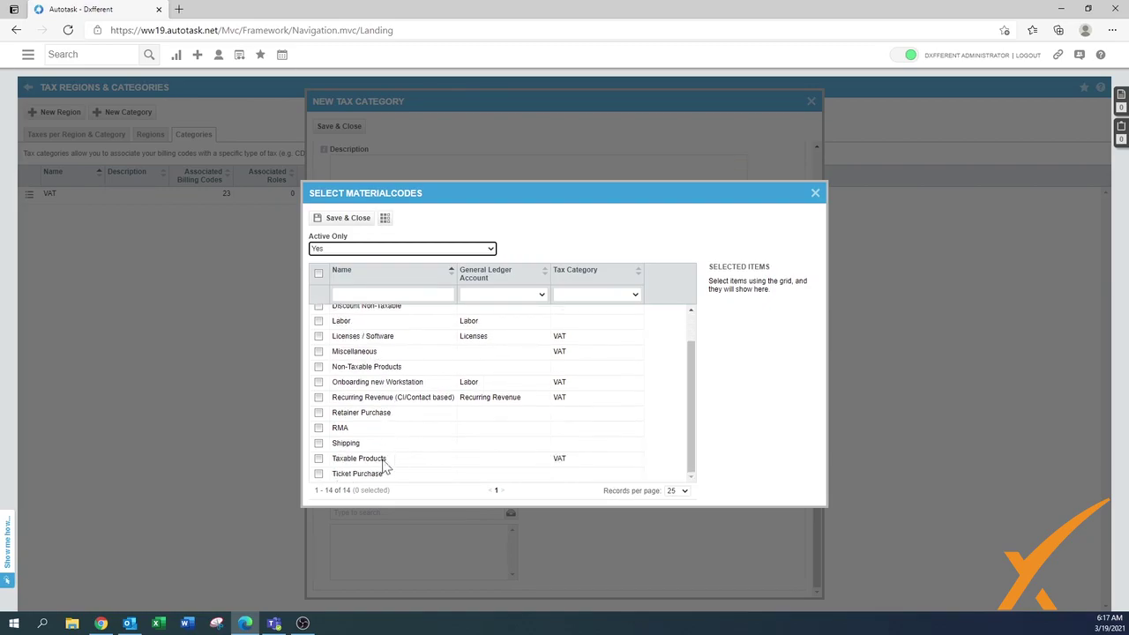
click(319, 443)
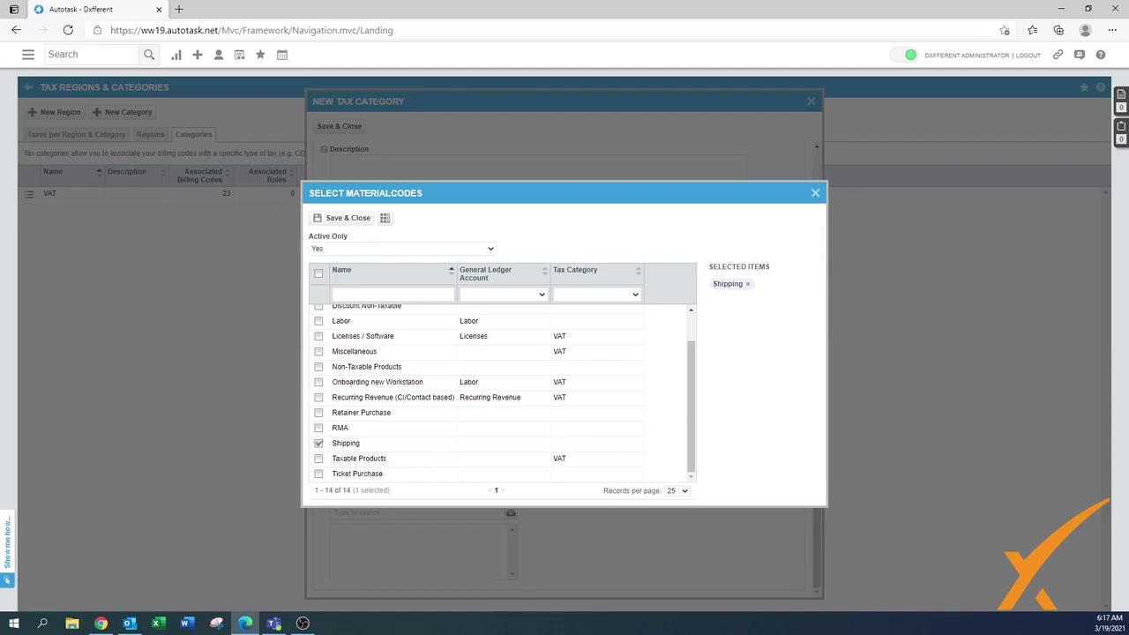
click(318, 458)
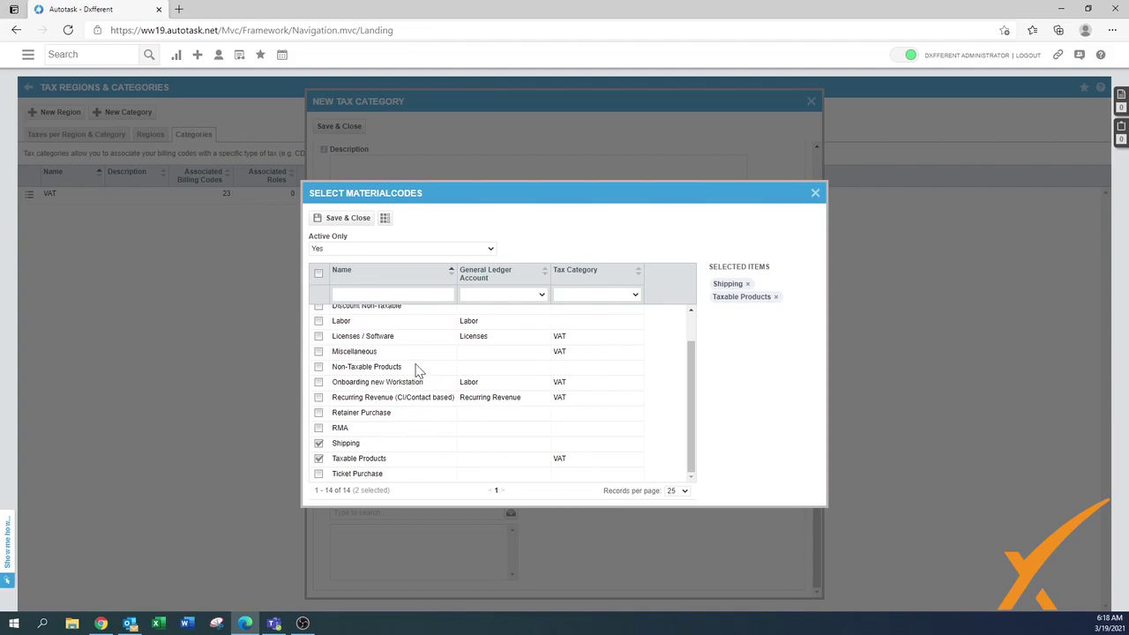
click(346, 218)
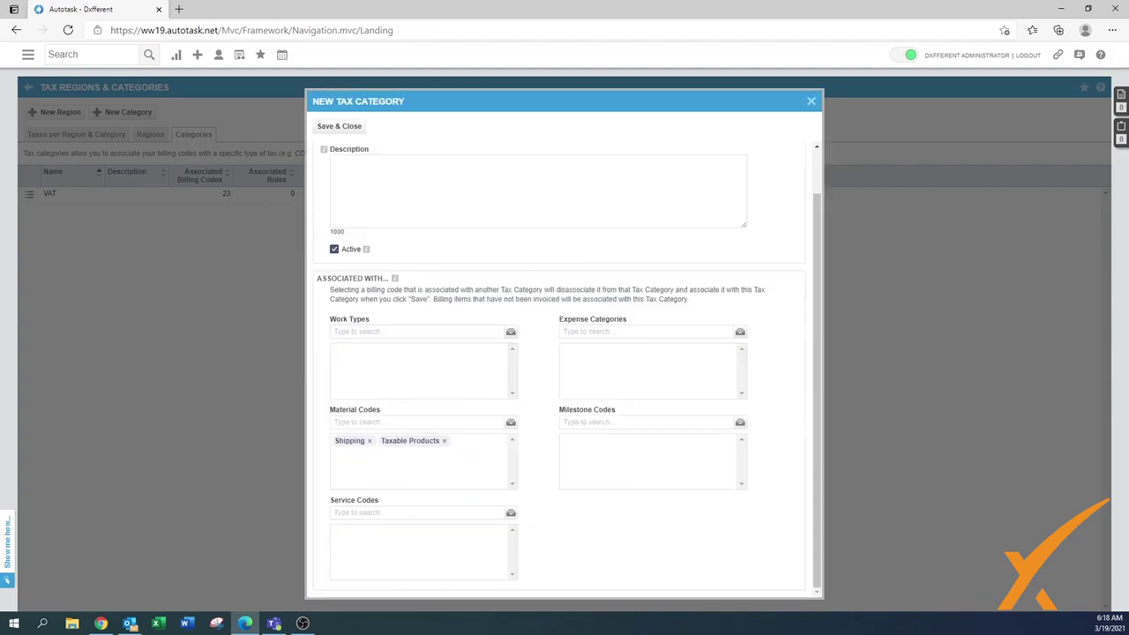
click(349, 126)
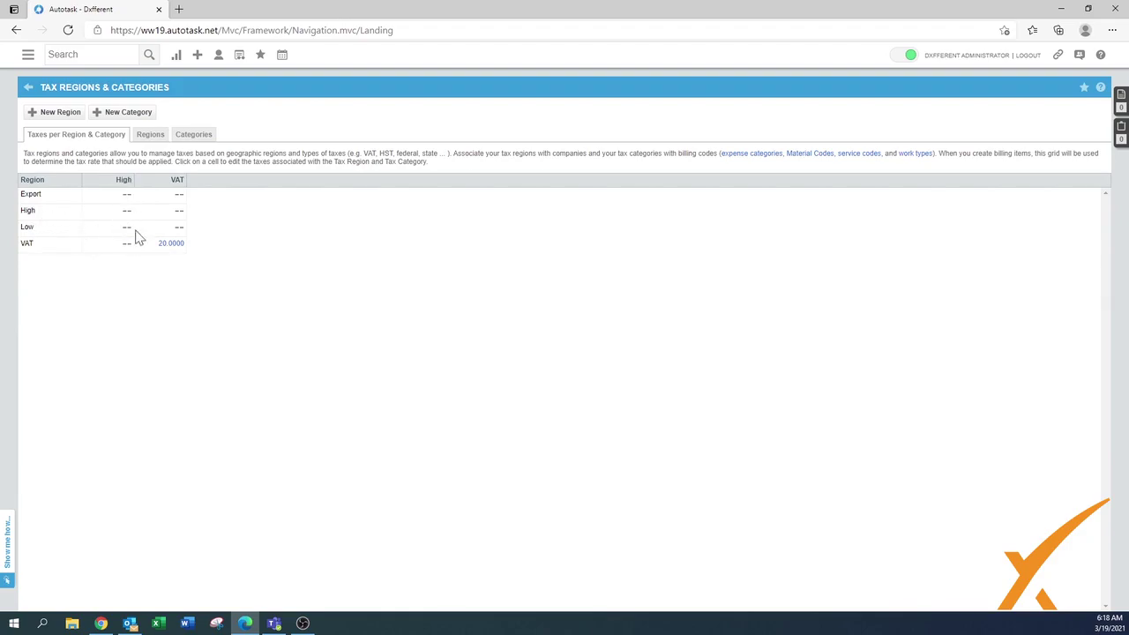
- Add a tax named High with rate 21.5 to the High region / VAT category cell
click(179, 212)
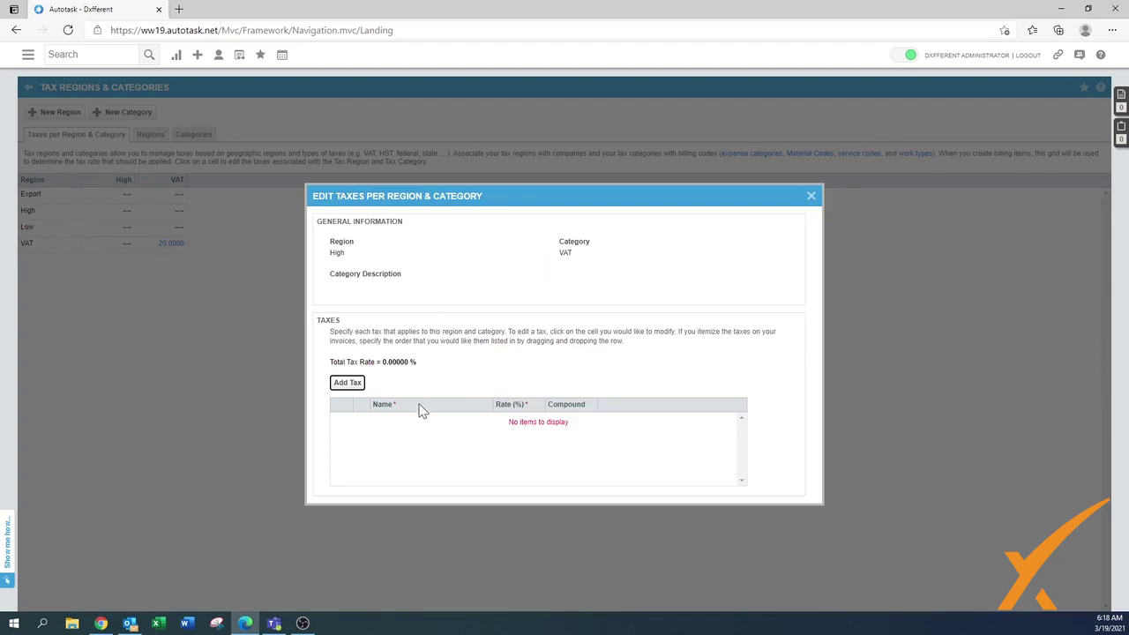
click(351, 383)
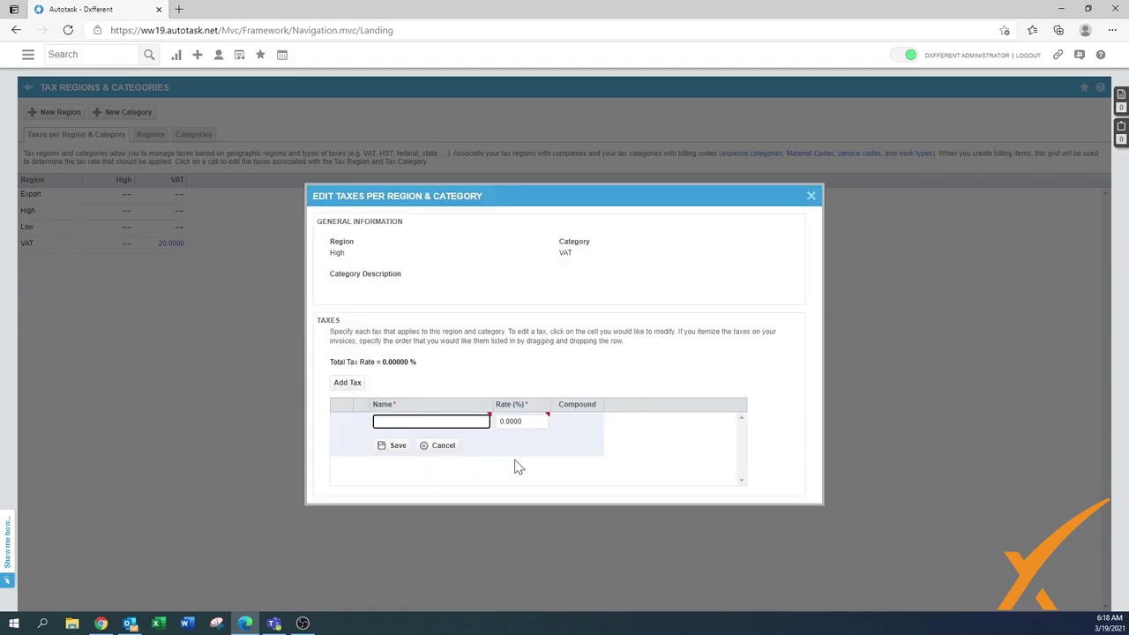
text(High)
key(Tab)
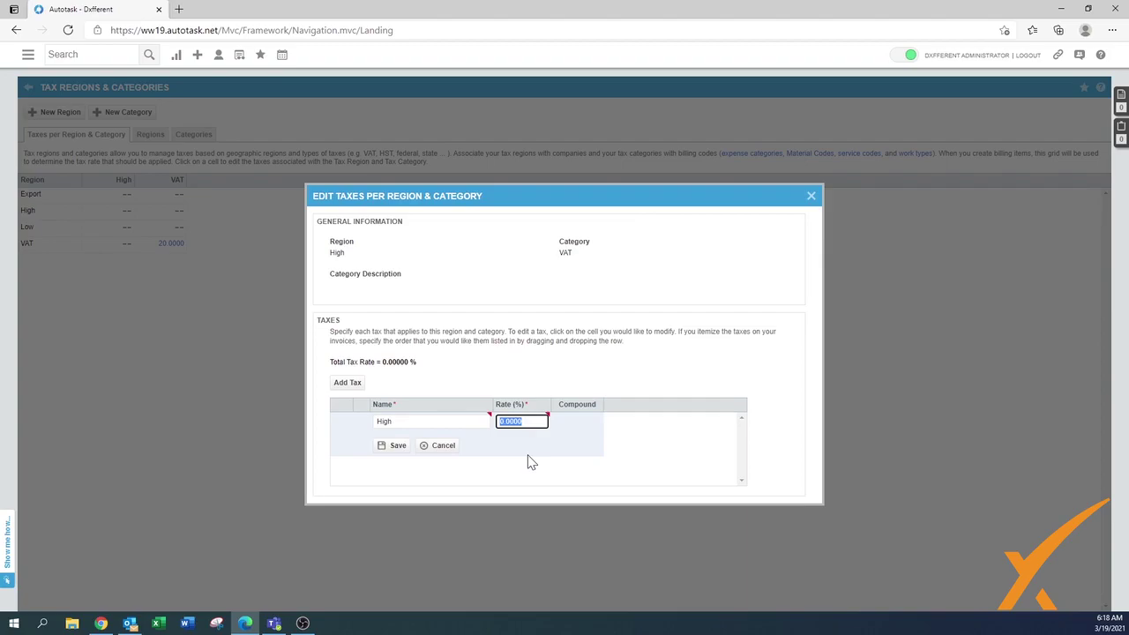
text(21.5)
click(393, 450)
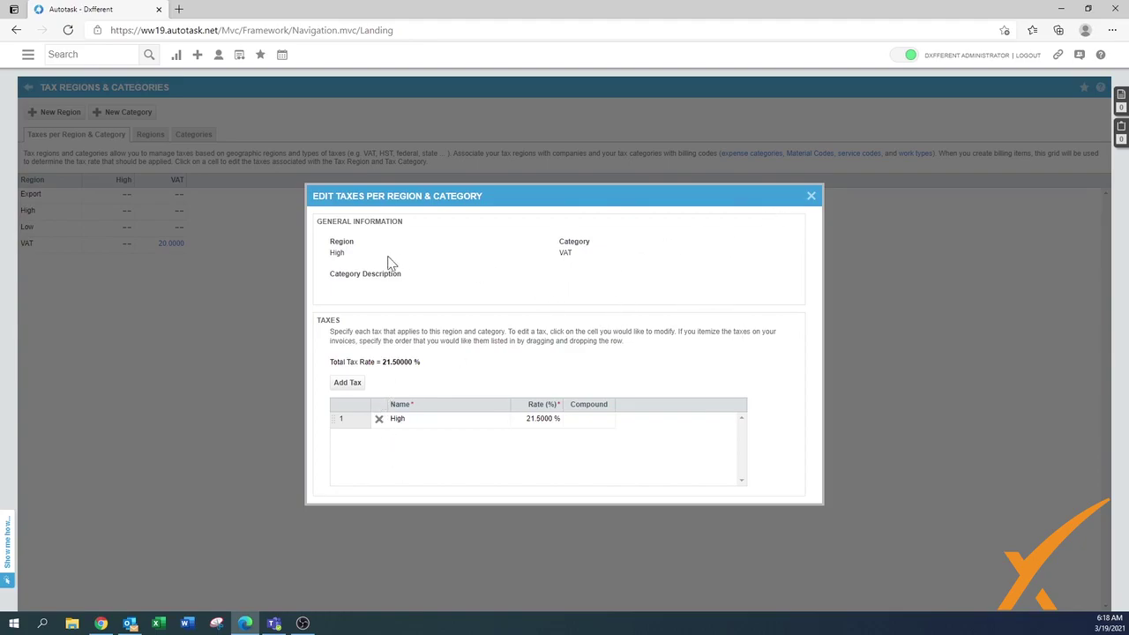
click(811, 197)
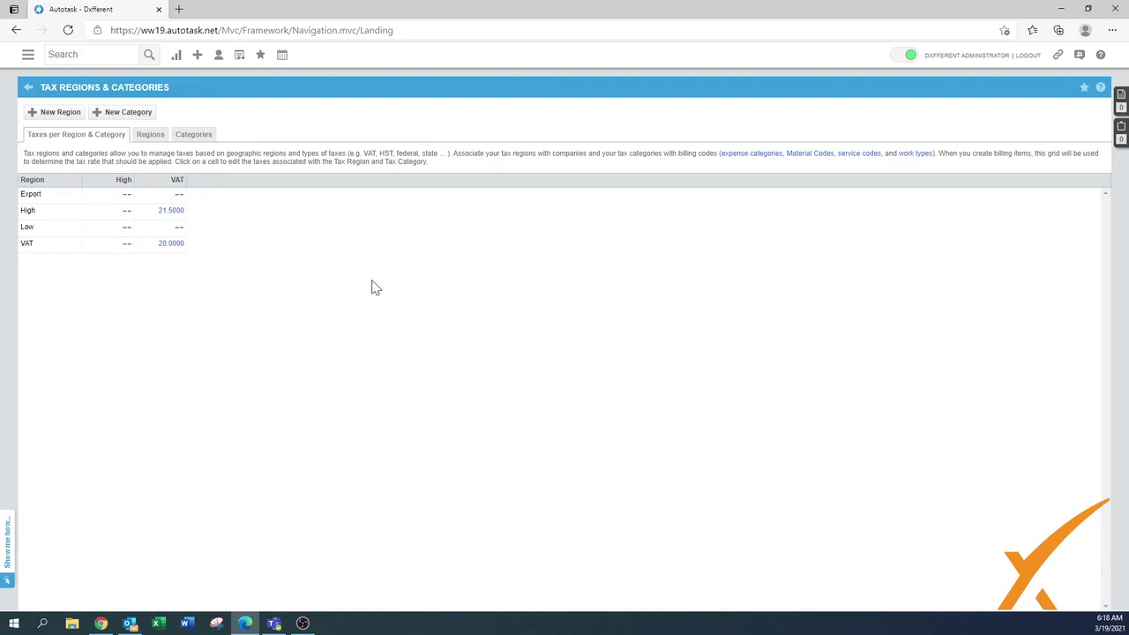
- Create a new tax region named Texas
click(60, 112)
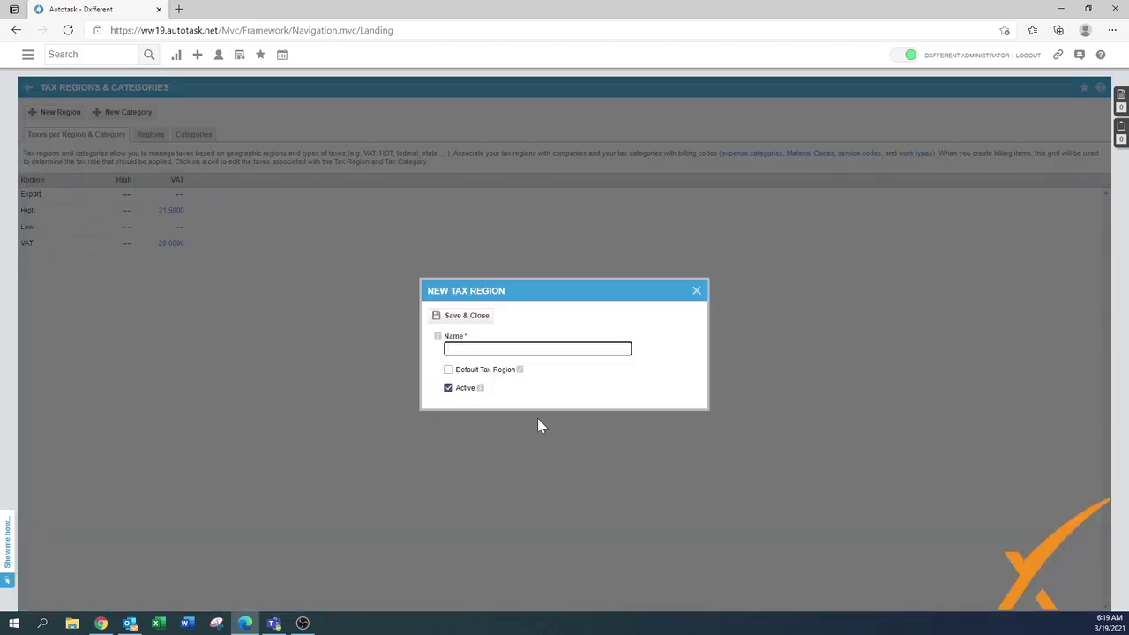
text(Texas)
click(467, 316)
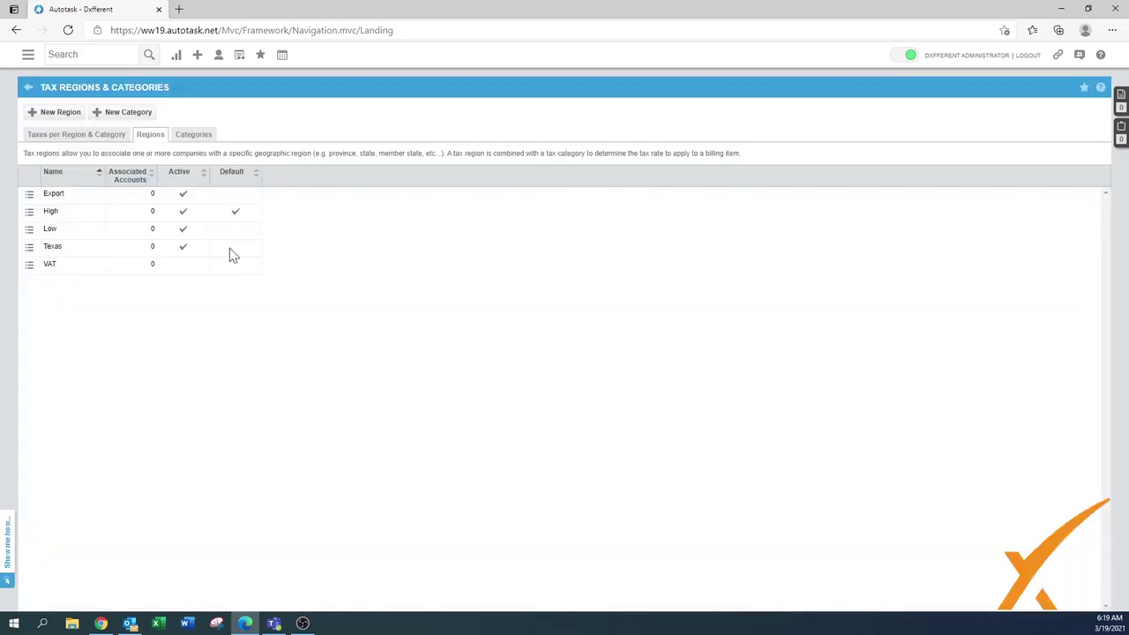
- Add a tax named Texas at 8.25 for the Texas region under VAT
click(88, 136)
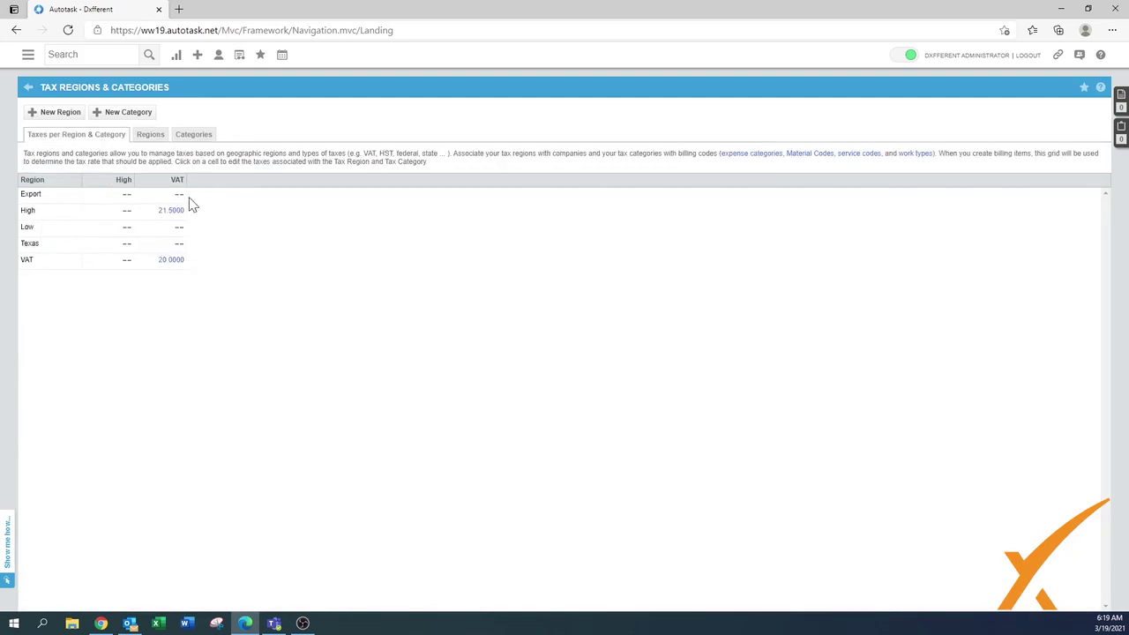
click(176, 245)
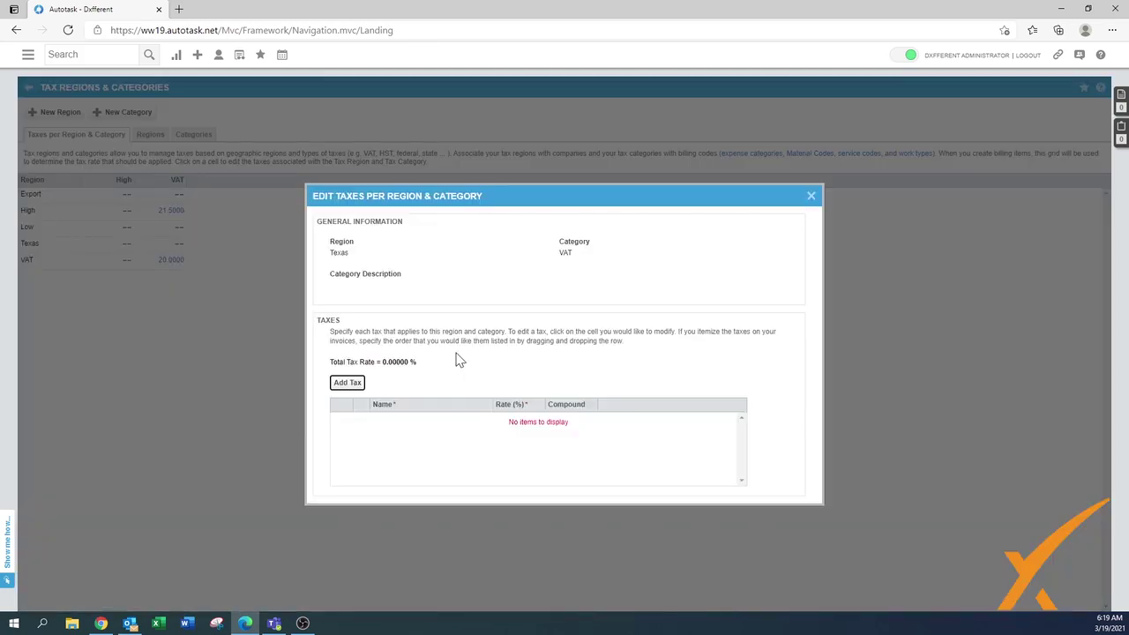
click(360, 388)
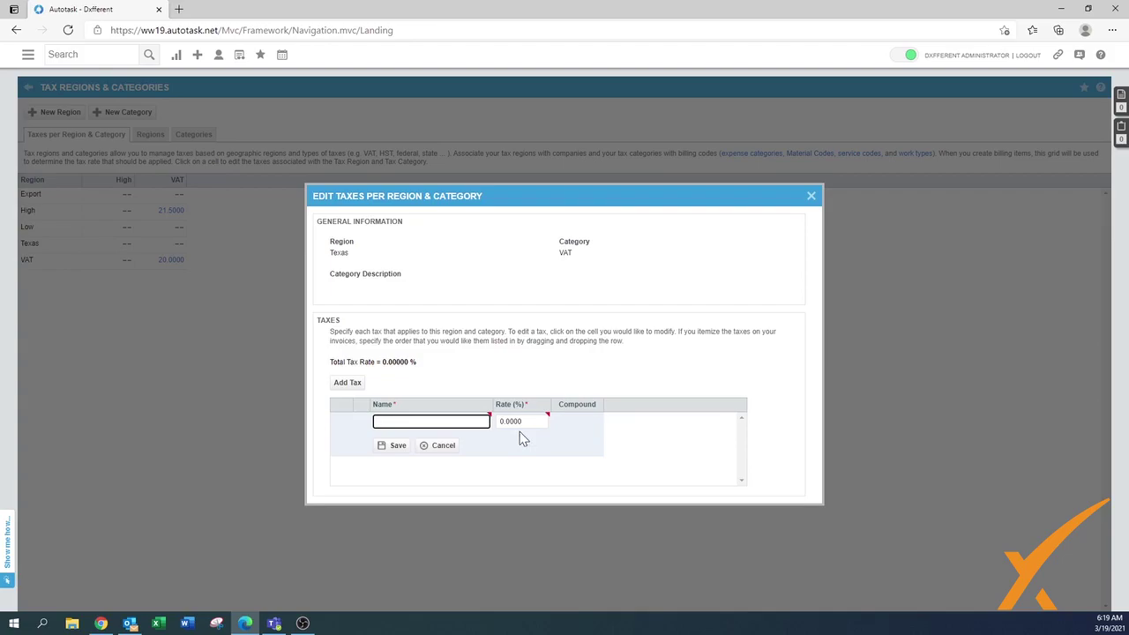
text(Texas)
key(Tab)
text(8.25)
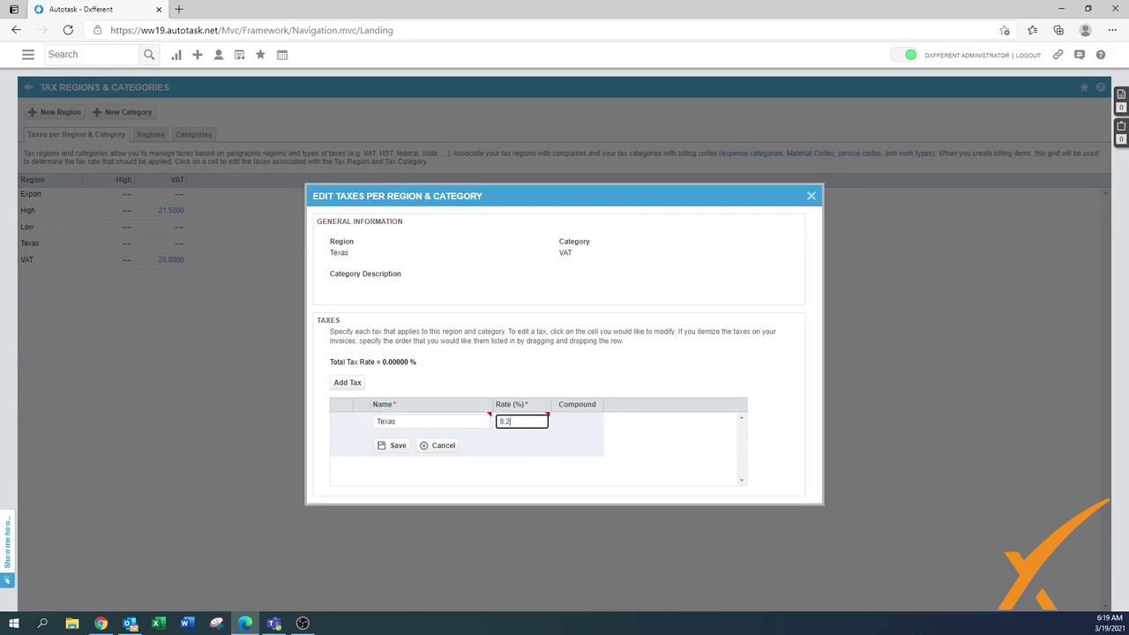
click(390, 446)
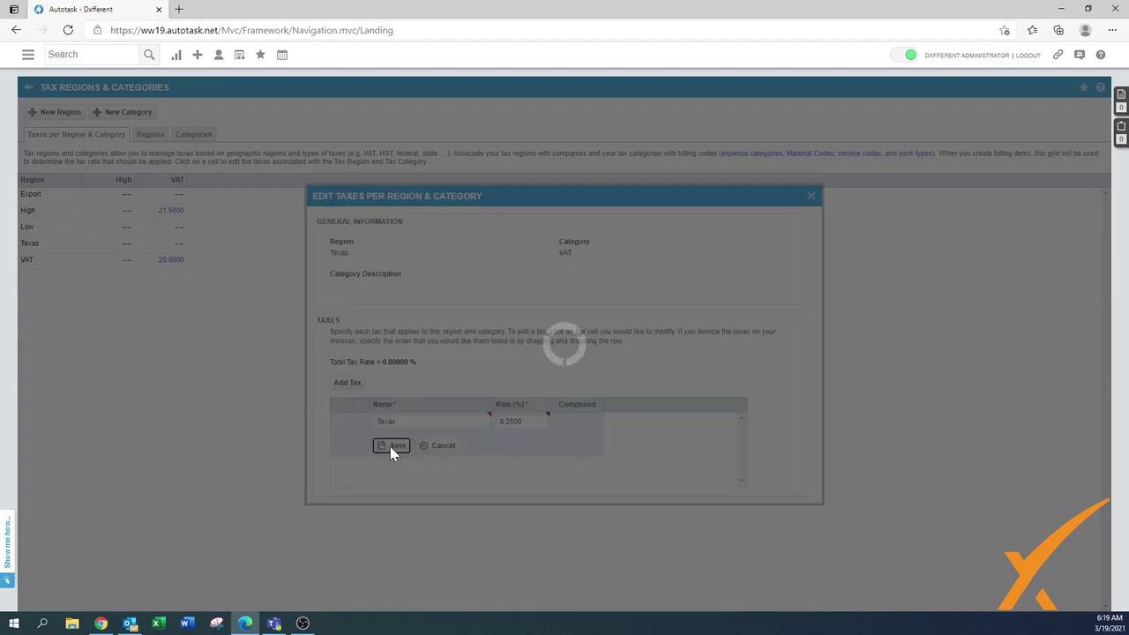
click(810, 196)
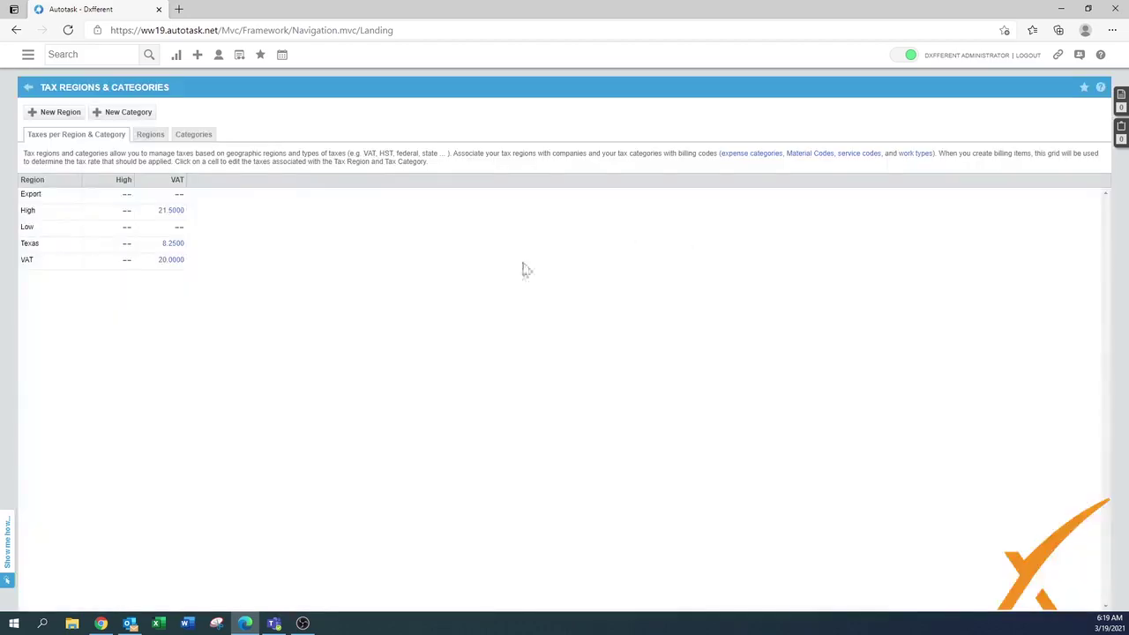